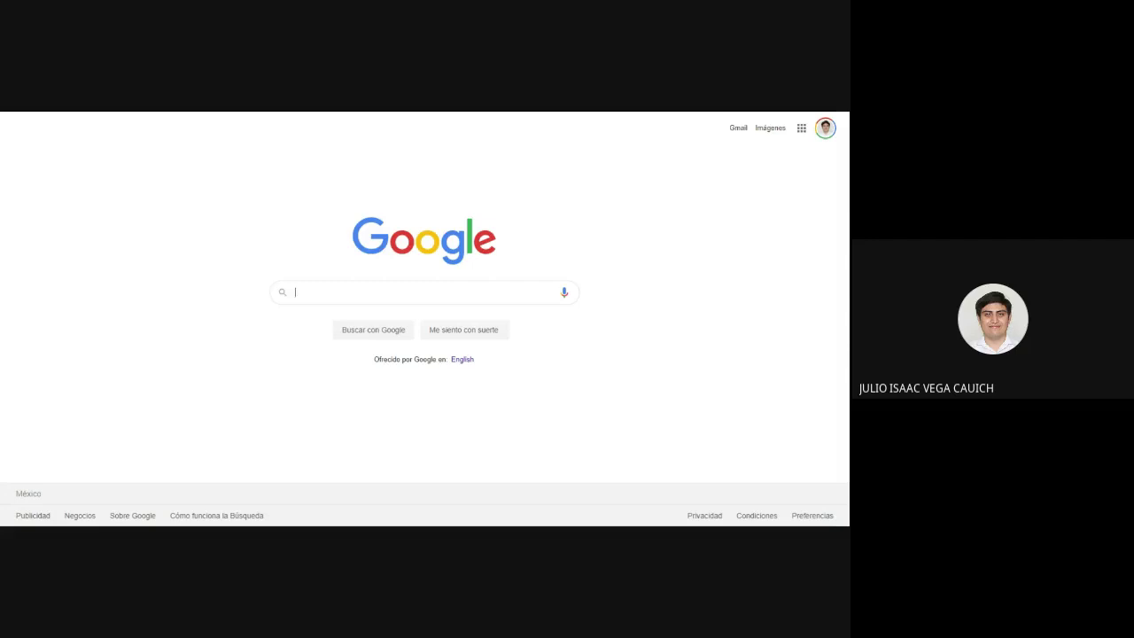
Search Google for "semantic scholar" and open the Semantic Scholar website from the results
type("sm")
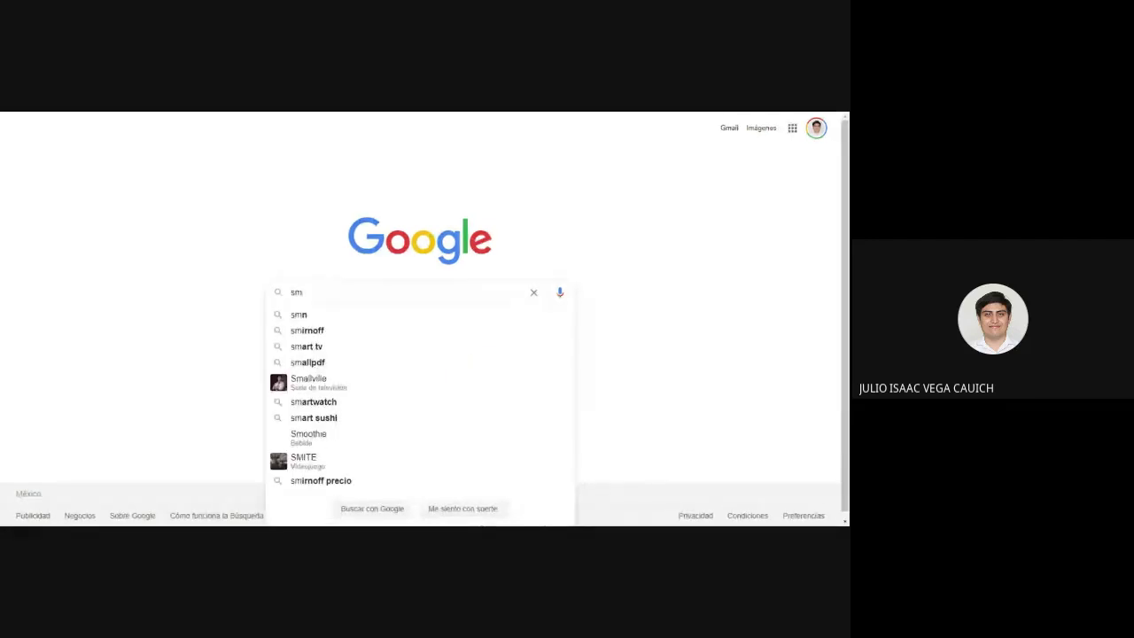
key("BackSpace")
type("emantic scholar")
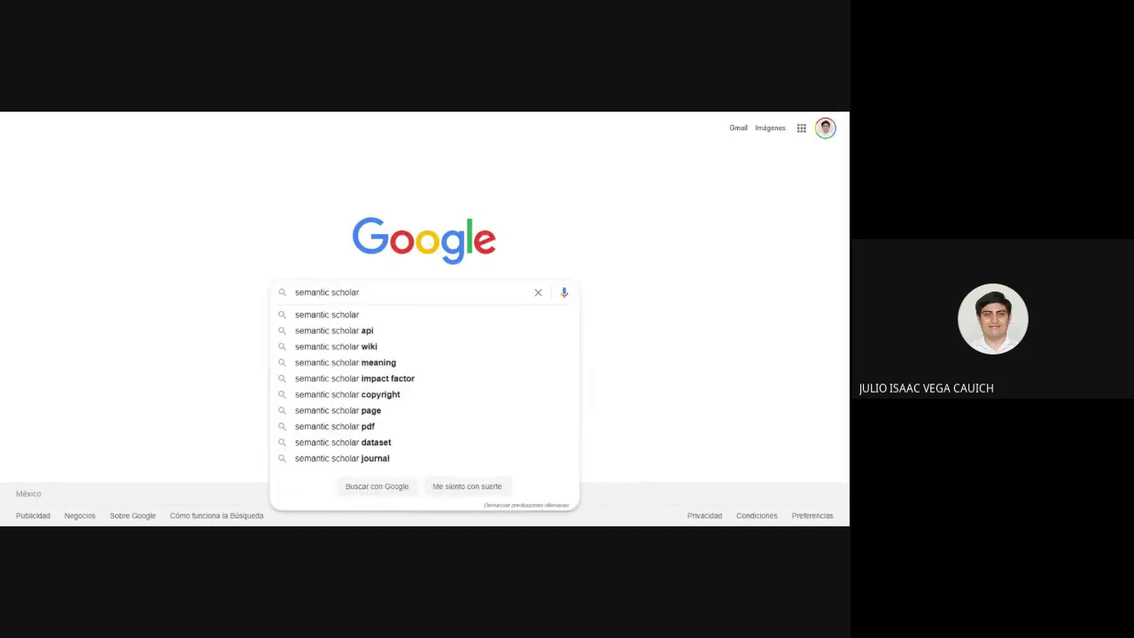
key("Escape")
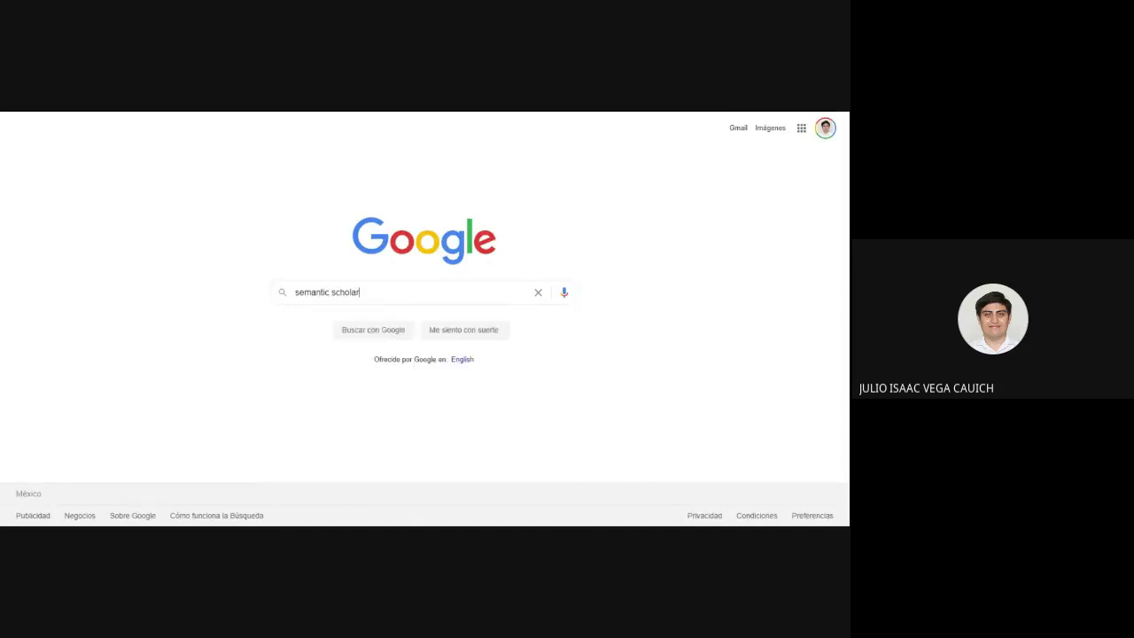
key("Return")
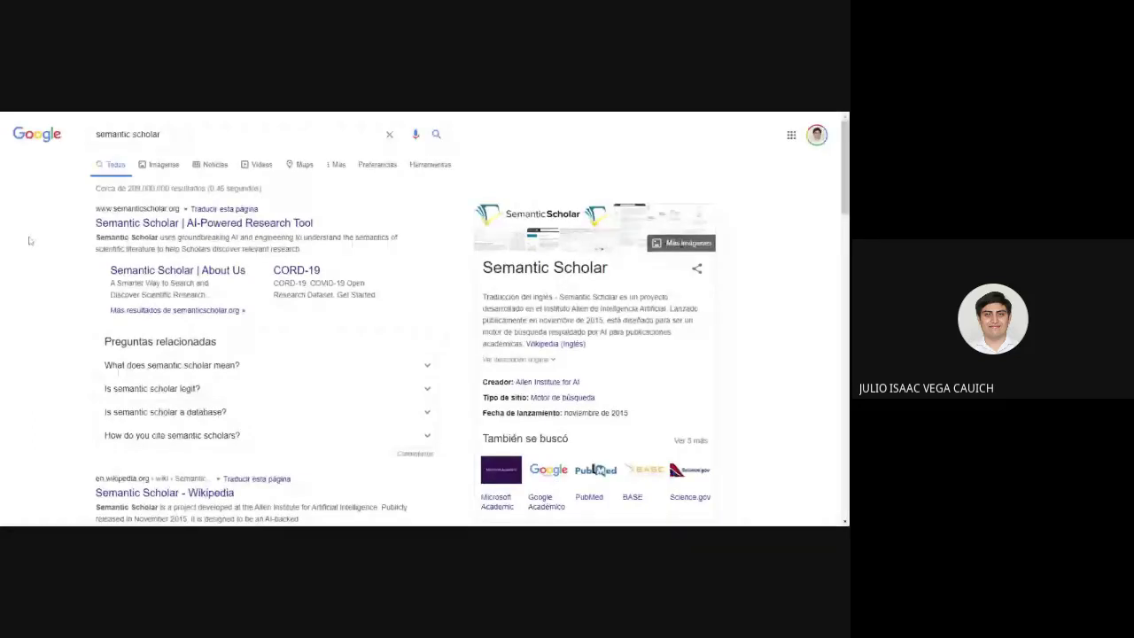
left_click(203, 223)
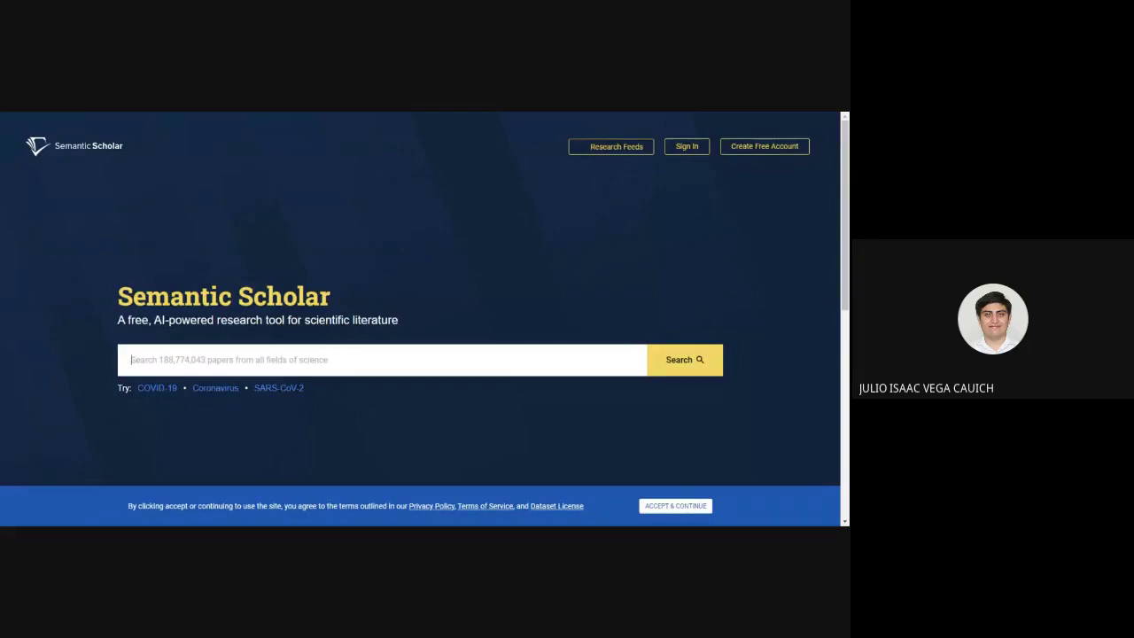
Search Semantic Scholar for papers on "bullying moral disengagement"
type("bullying ")
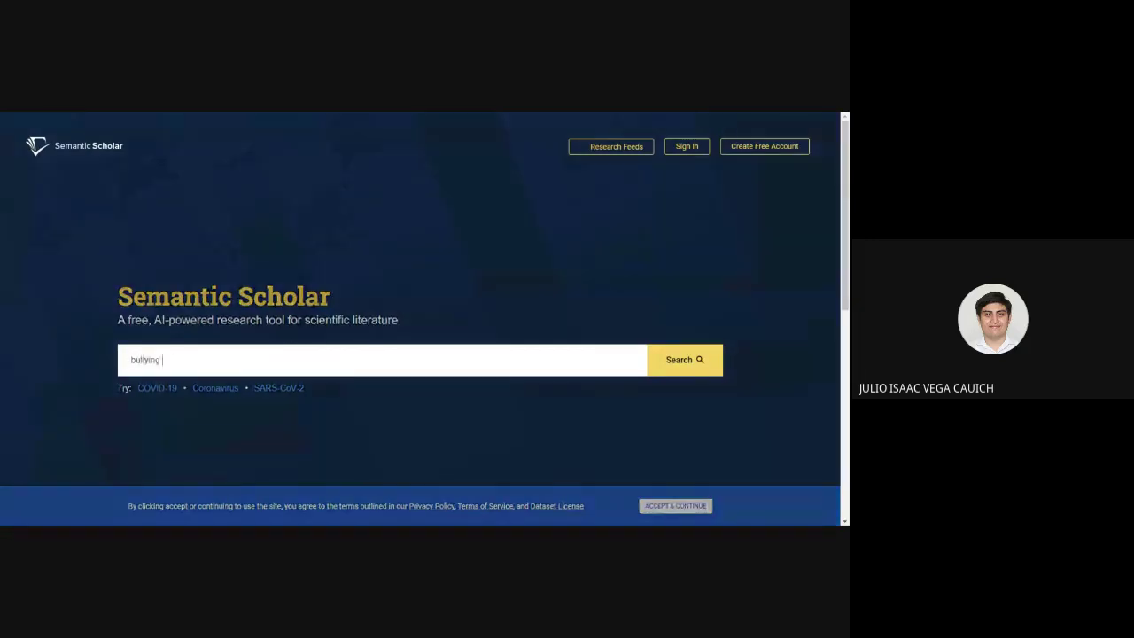
type("moral ")
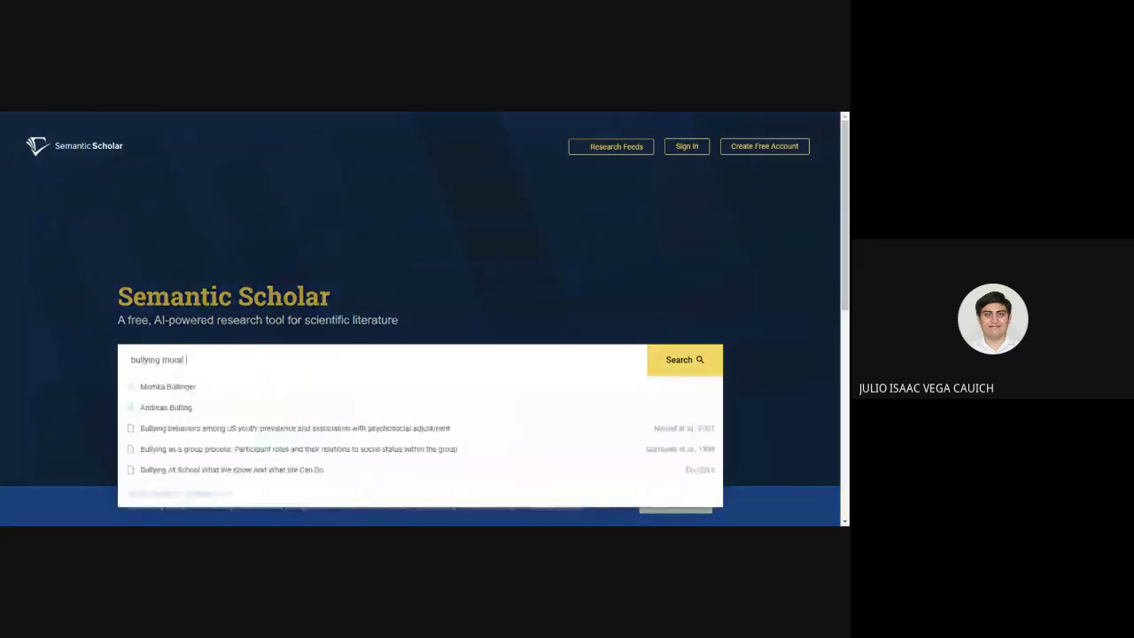
type("disengagemen")
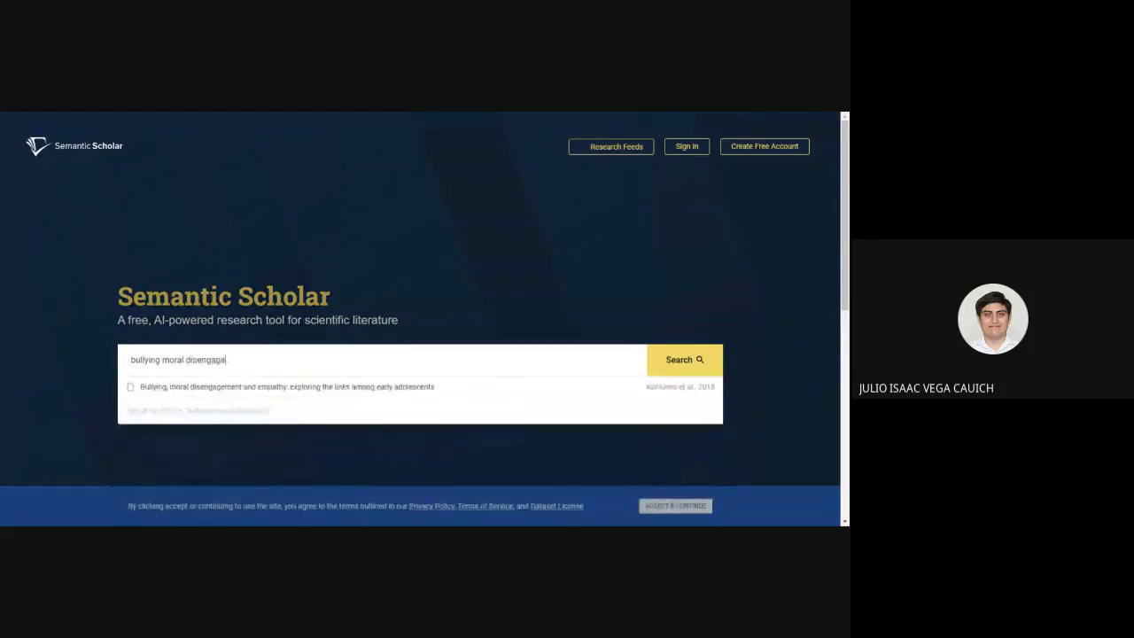
type("t")
key("Return")
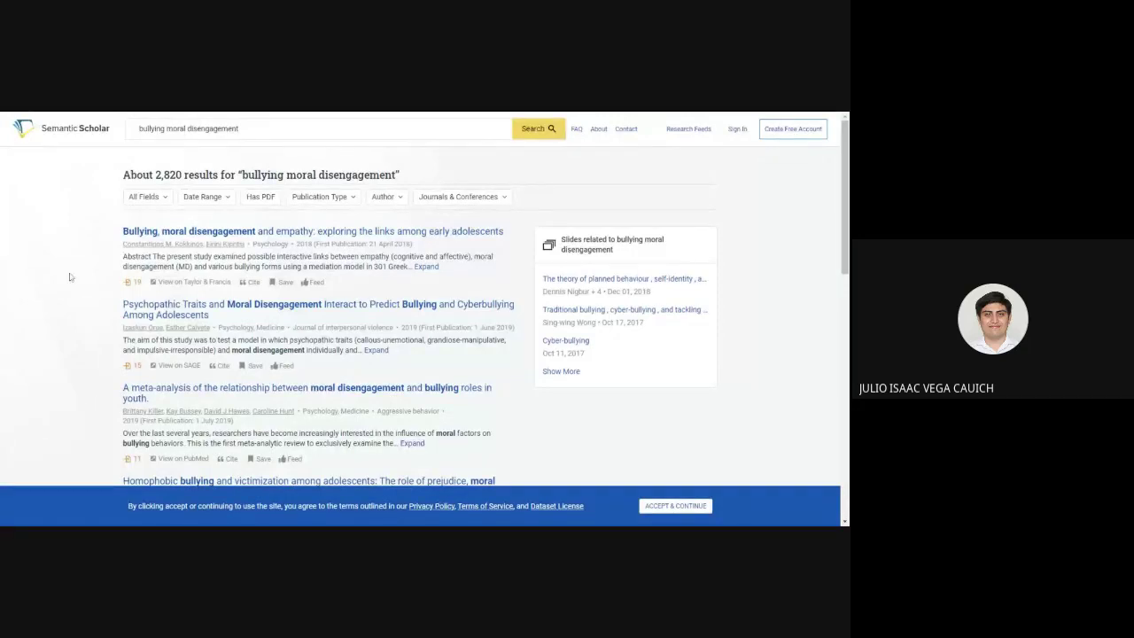
Review the available Fields of Study filter options for the search results and close the list
left_click(144, 198)
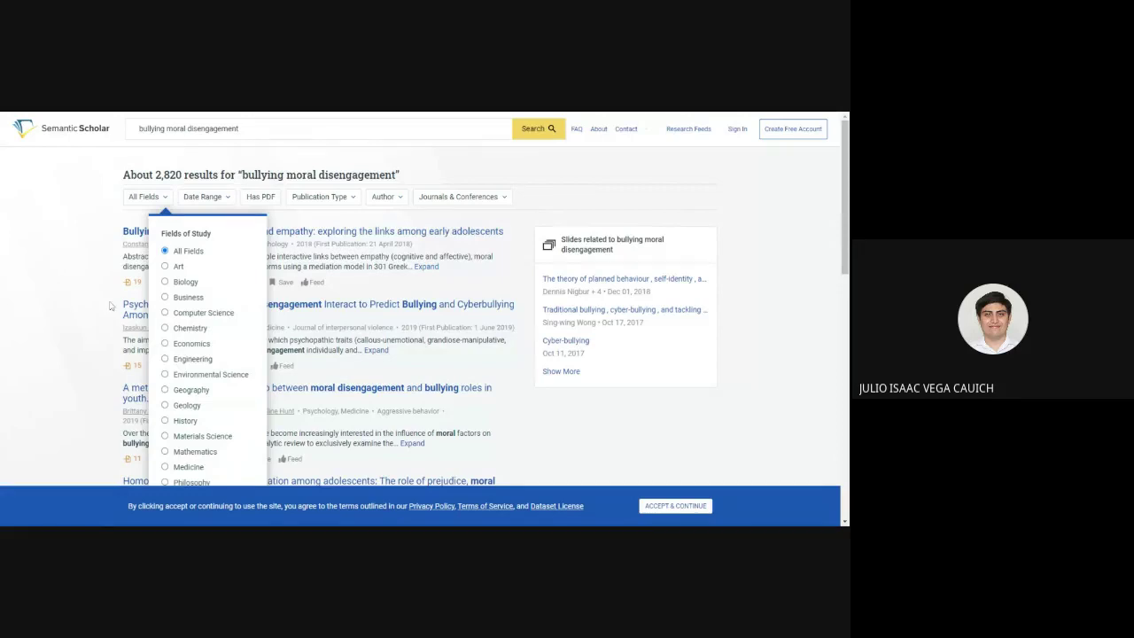
scroll(85, 307, "down", 1)
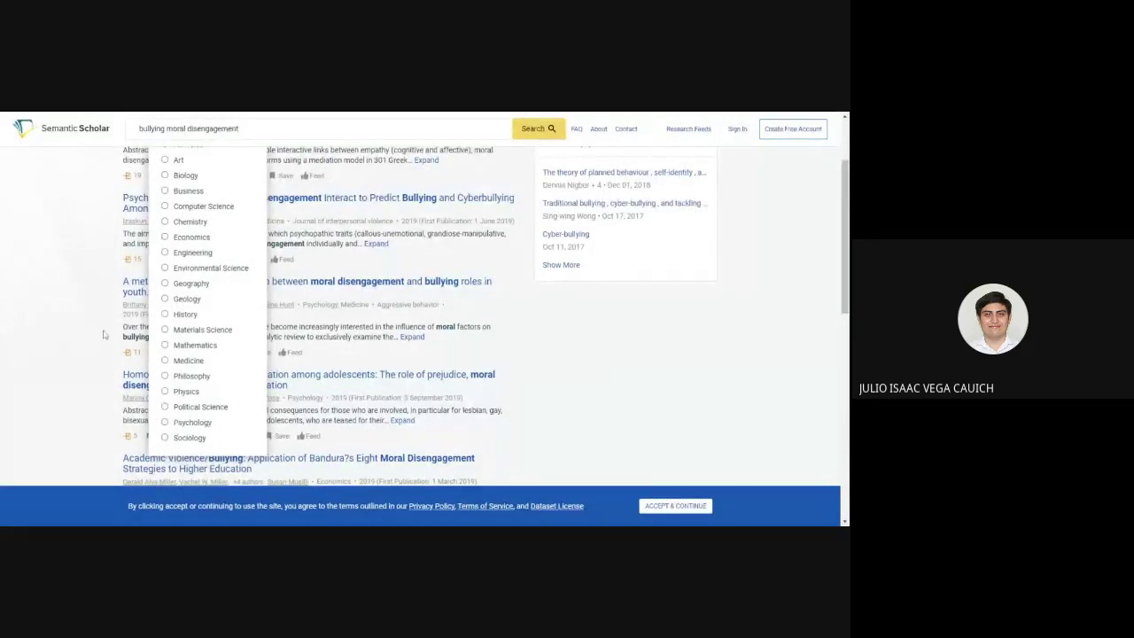
scroll(105, 333, "up", 1)
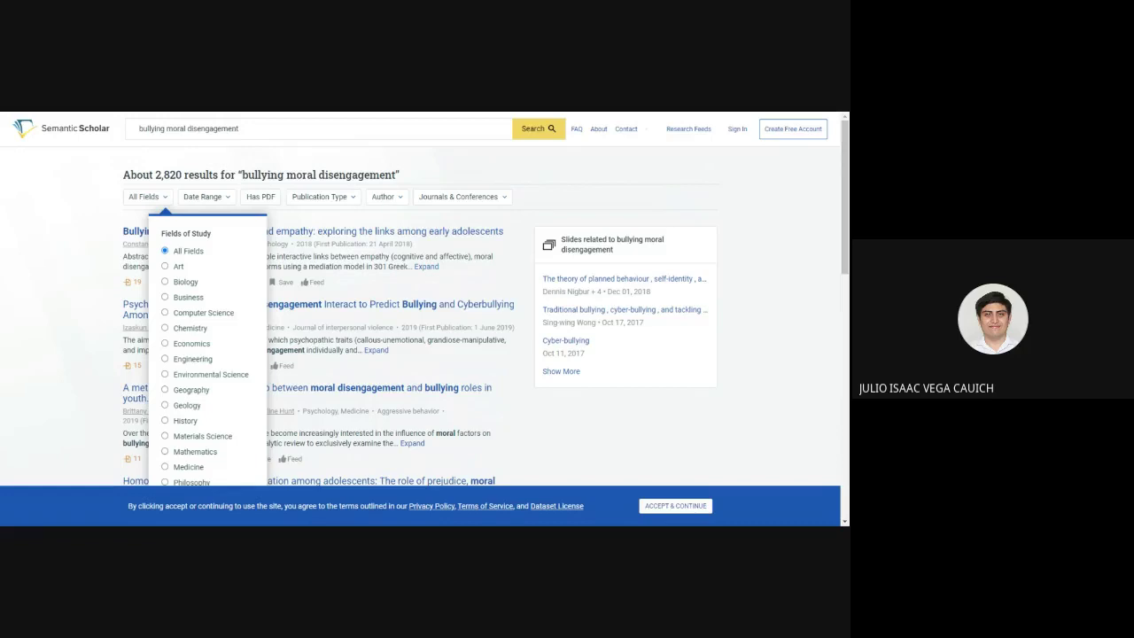
left_click(88, 227)
Try a later start year in the publication date range filter and restore the range to 1944–2020
left_click(221, 197)
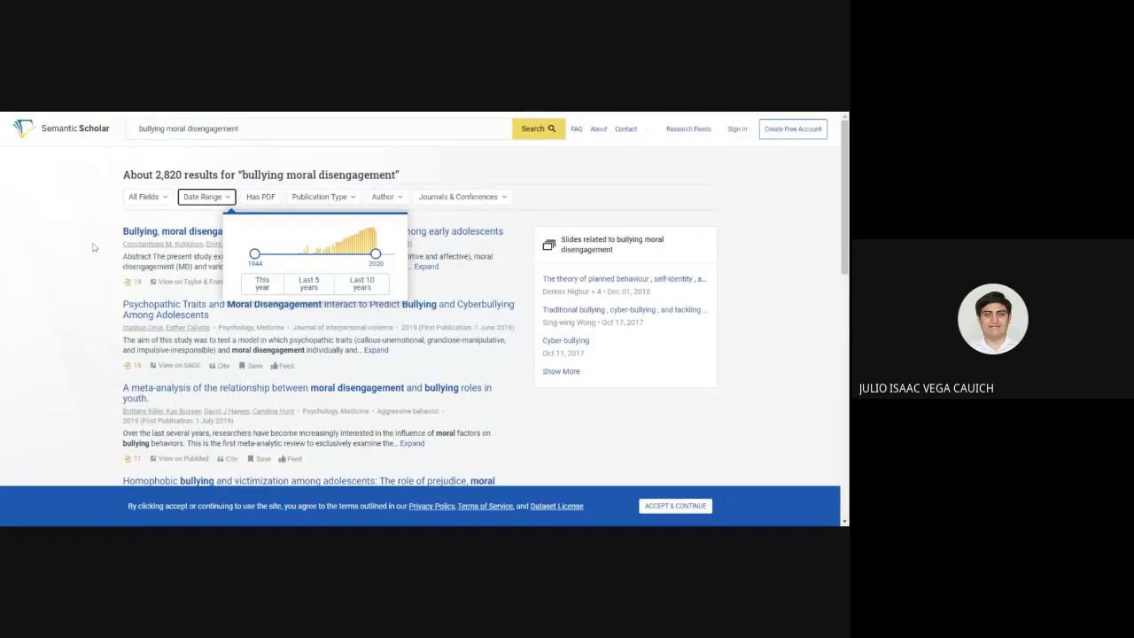
left_click(310, 282)
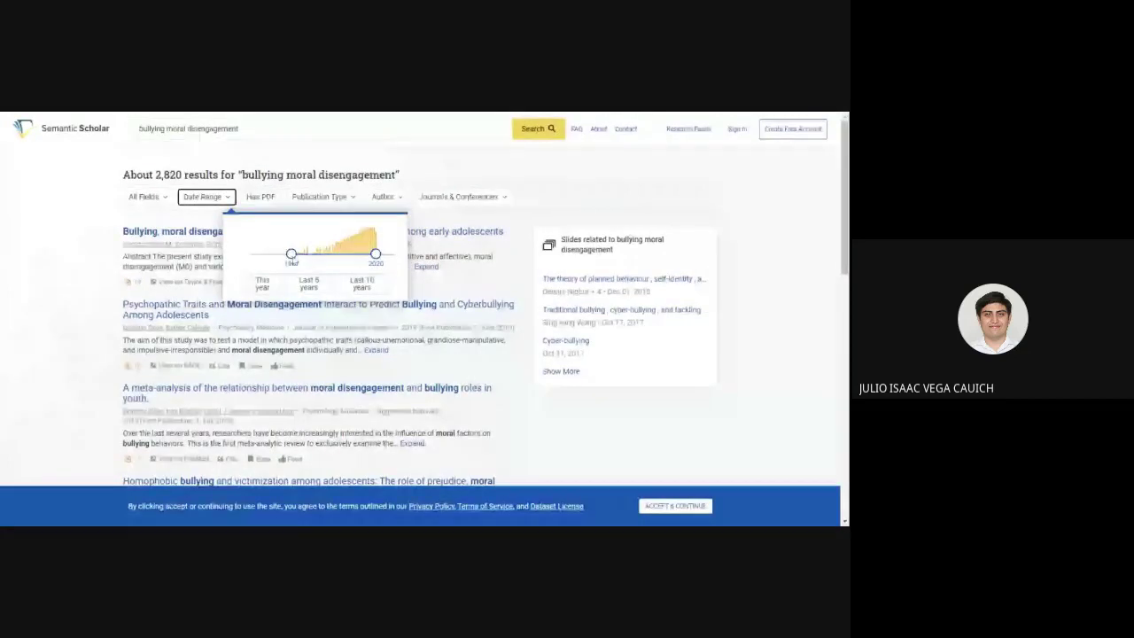
left_click_drag(295, 261, 243, 258)
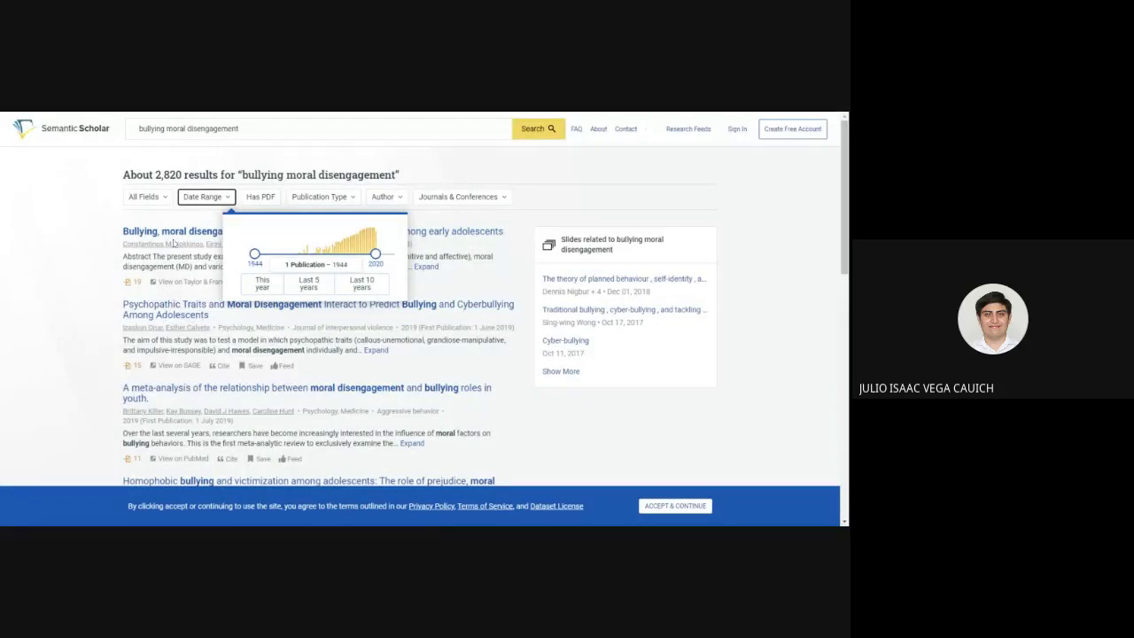
left_click(198, 249)
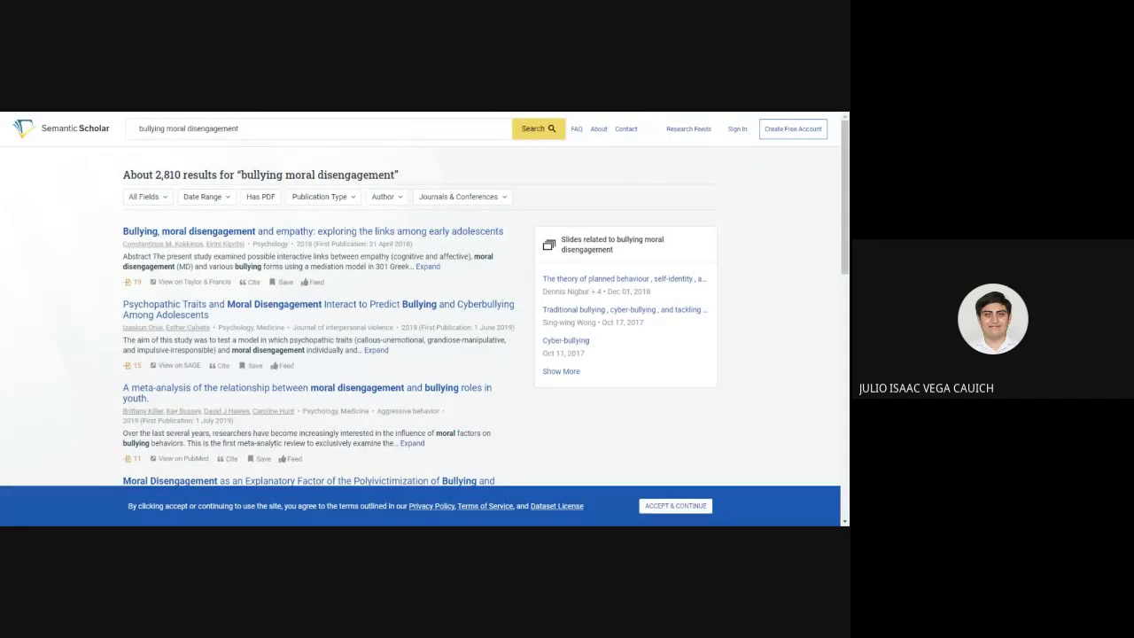
Filter the results to papers that have a PDF and the publication type Journal Article
left_click(261, 199)
left_click(261, 199)
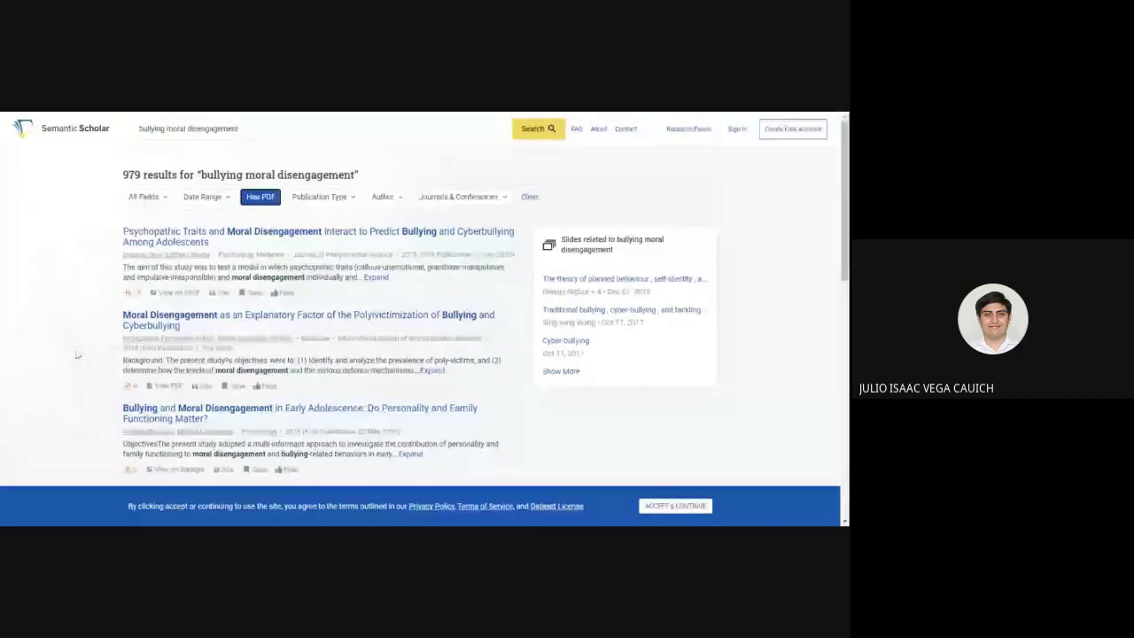
left_click(352, 200)
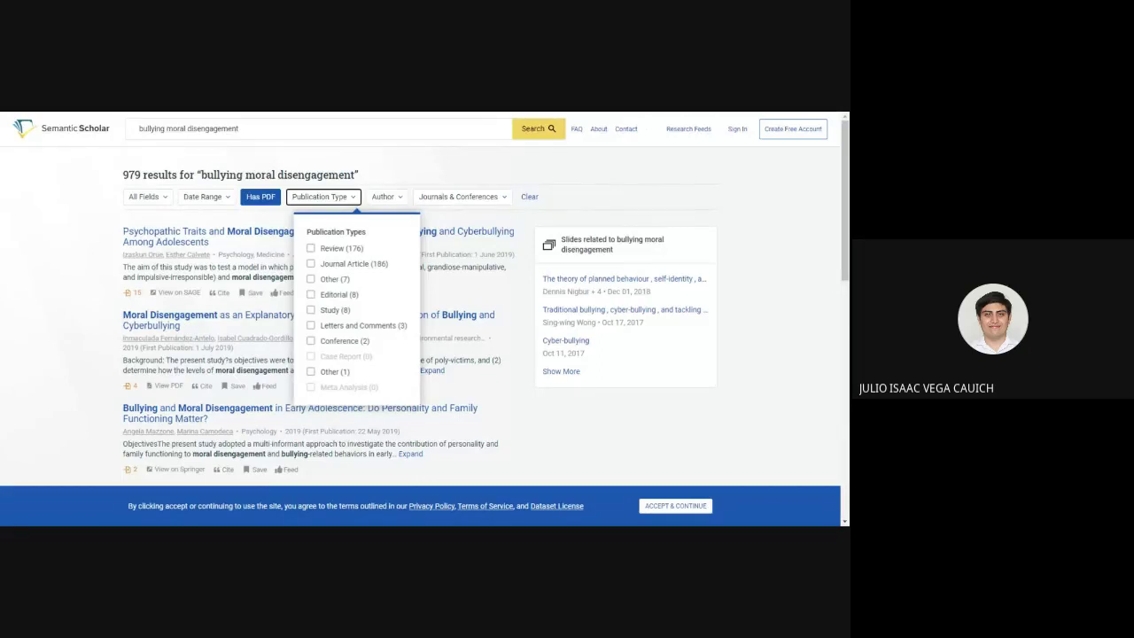
left_click(311, 265)
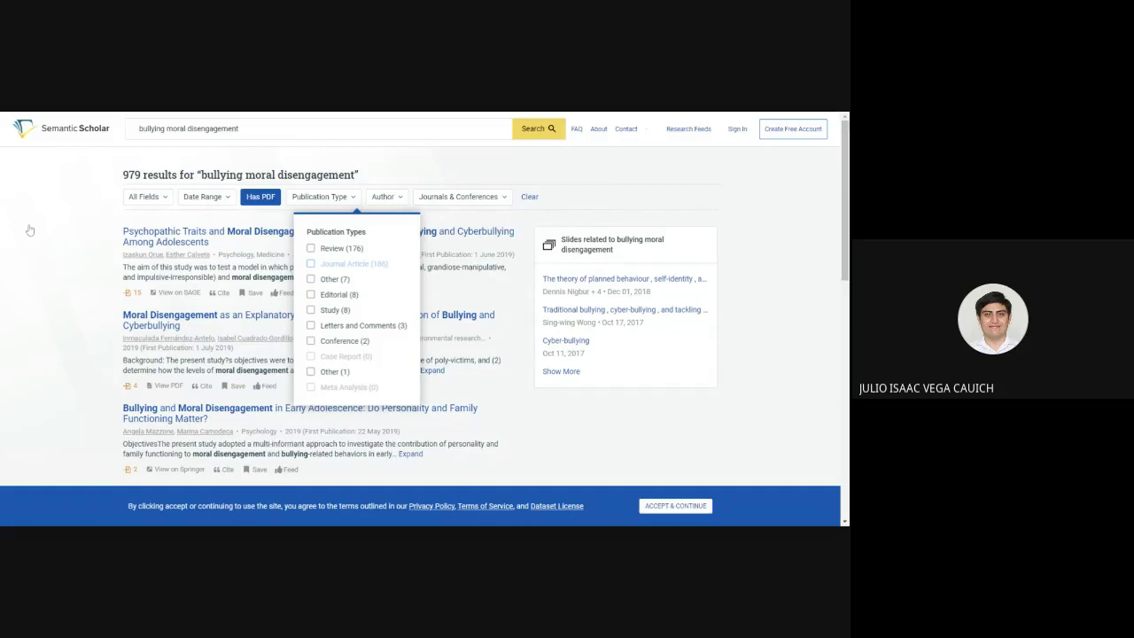
Review the Author and Journals & Conferences filter options without selecting any of them
left_click(383, 196)
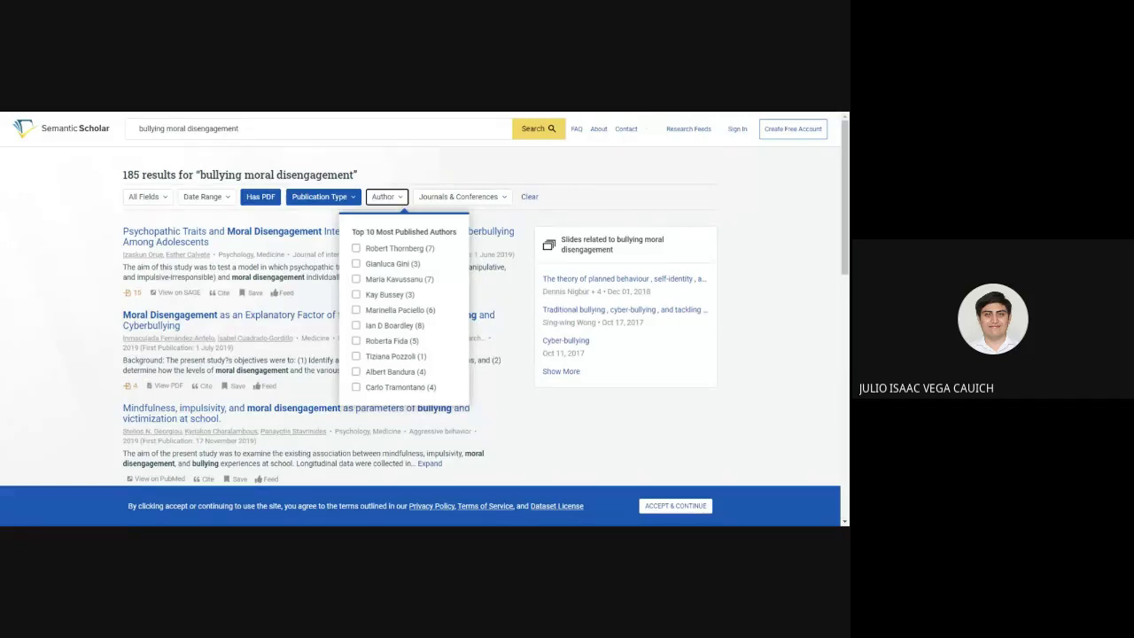
left_click(505, 201)
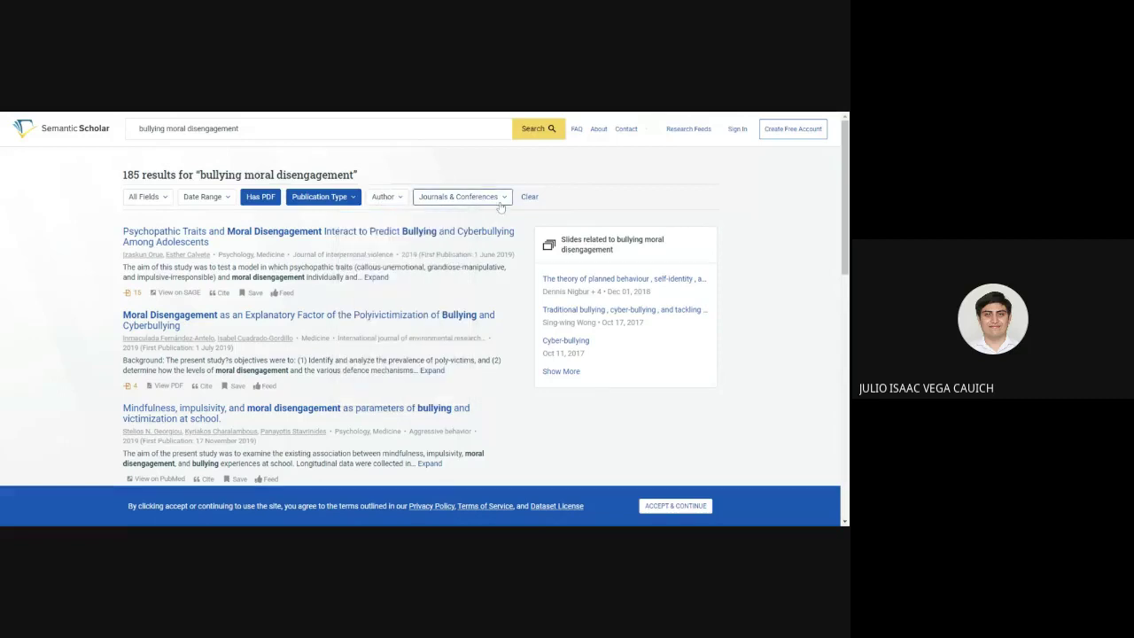
left_click(506, 200)
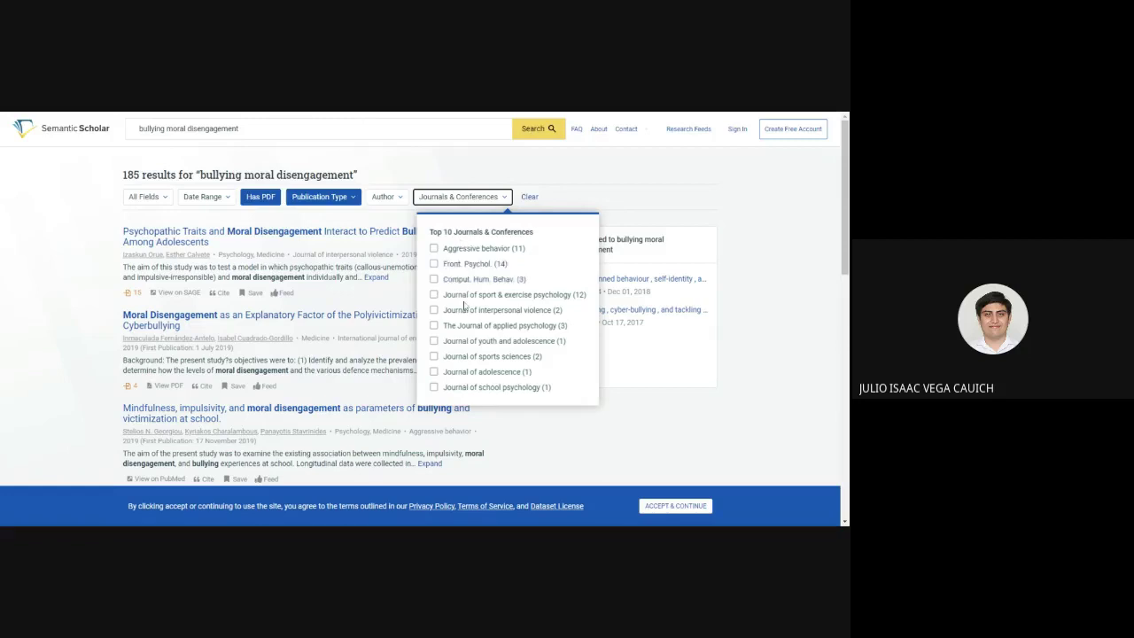
left_click(590, 199)
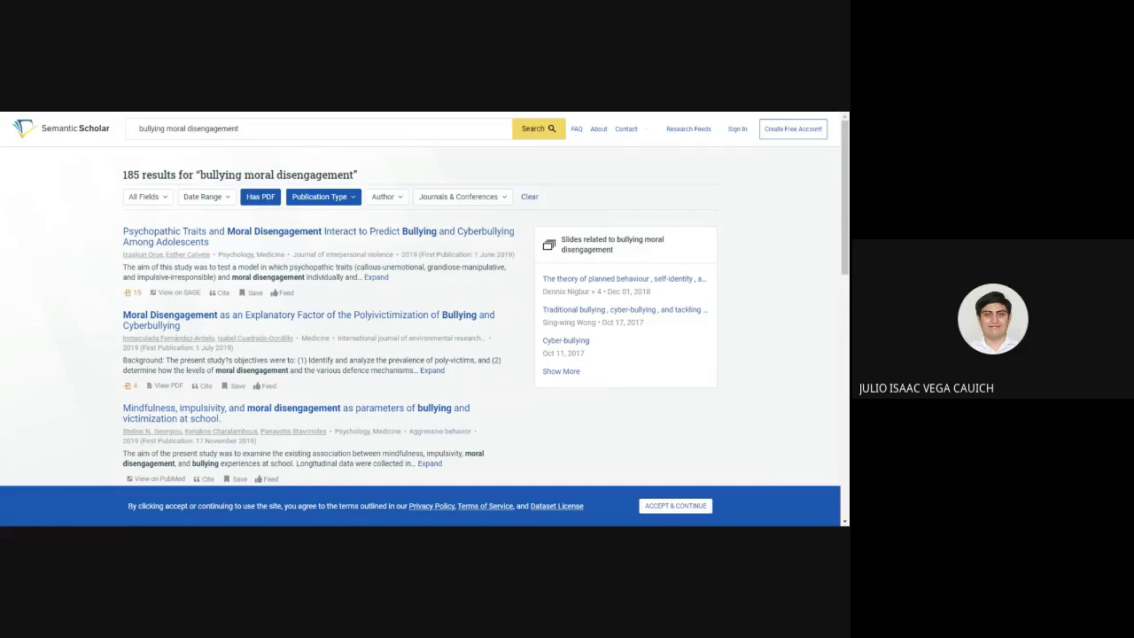
left_click_drag(93, 247, 92, 243)
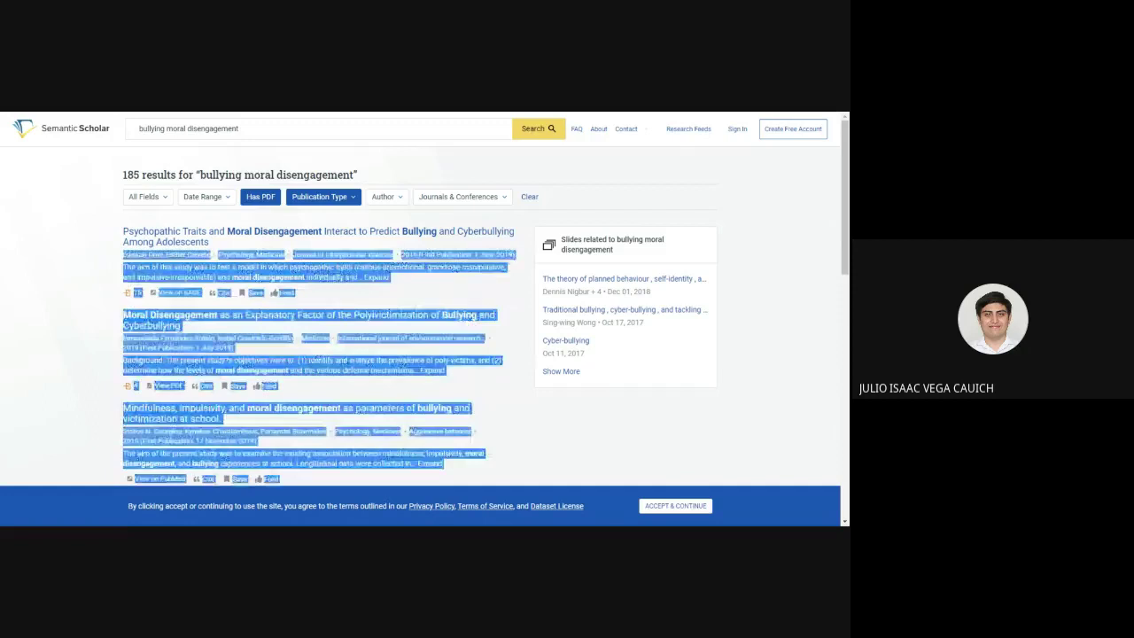
left_click(92, 243)
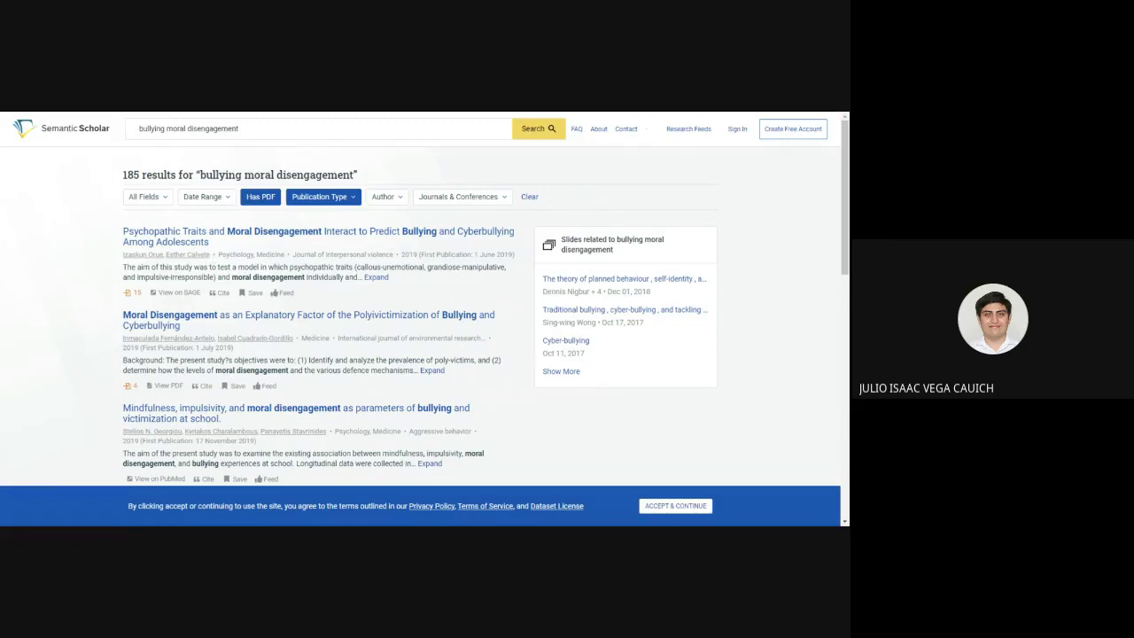
Highlight the first result's journal name and publication year, and expand its abstract
left_click_drag(218, 254, 377, 245)
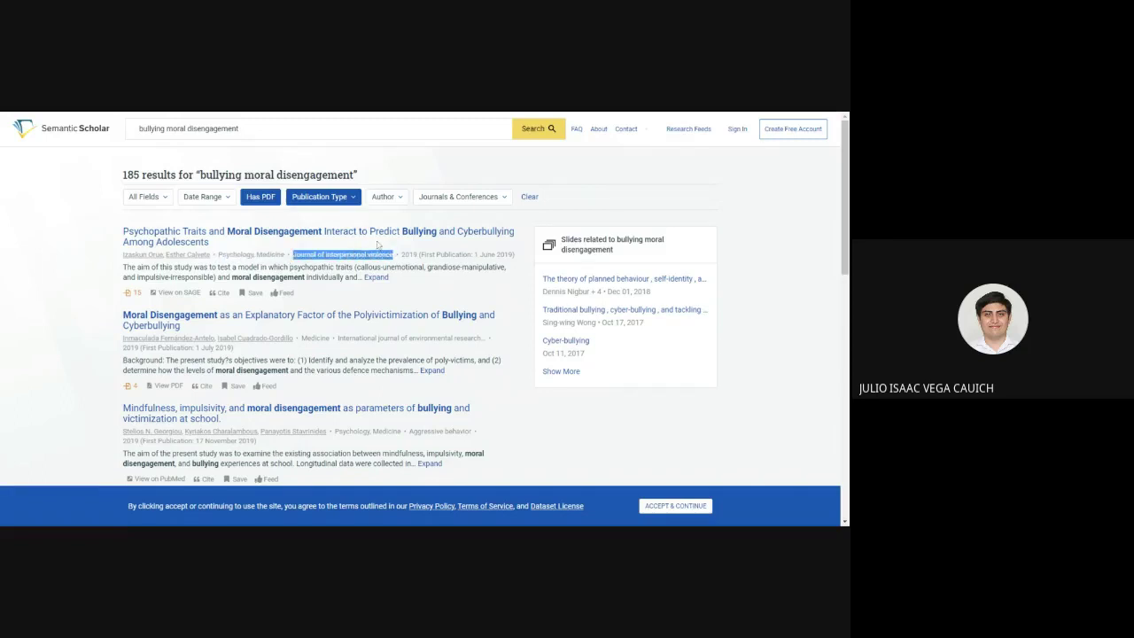
double_click(410, 254)
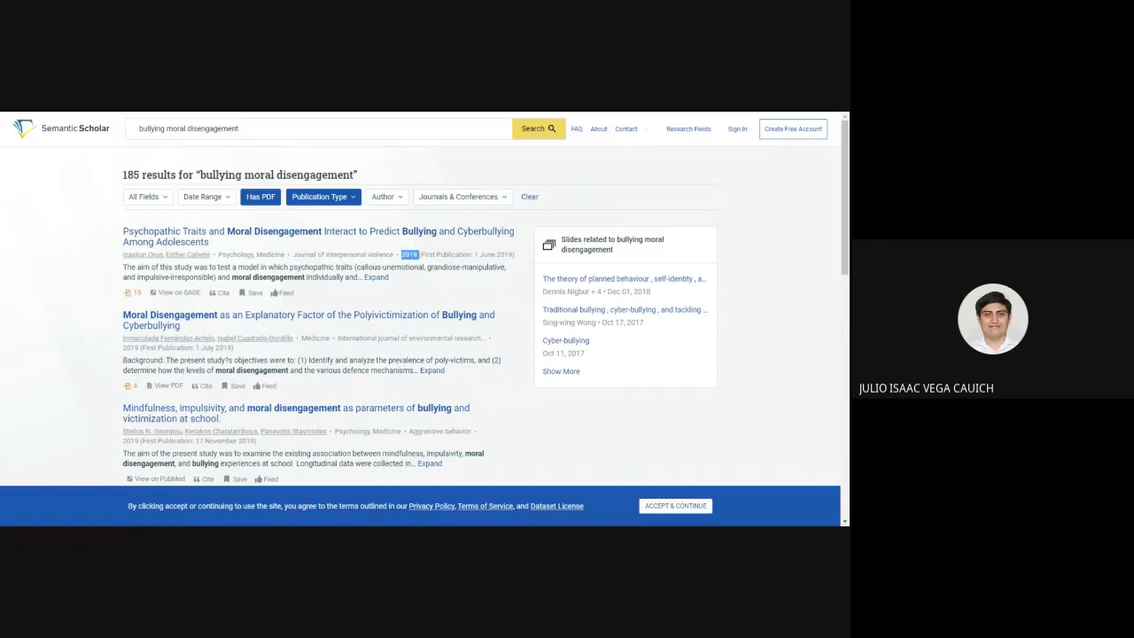
left_click(377, 279)
left_click(377, 278)
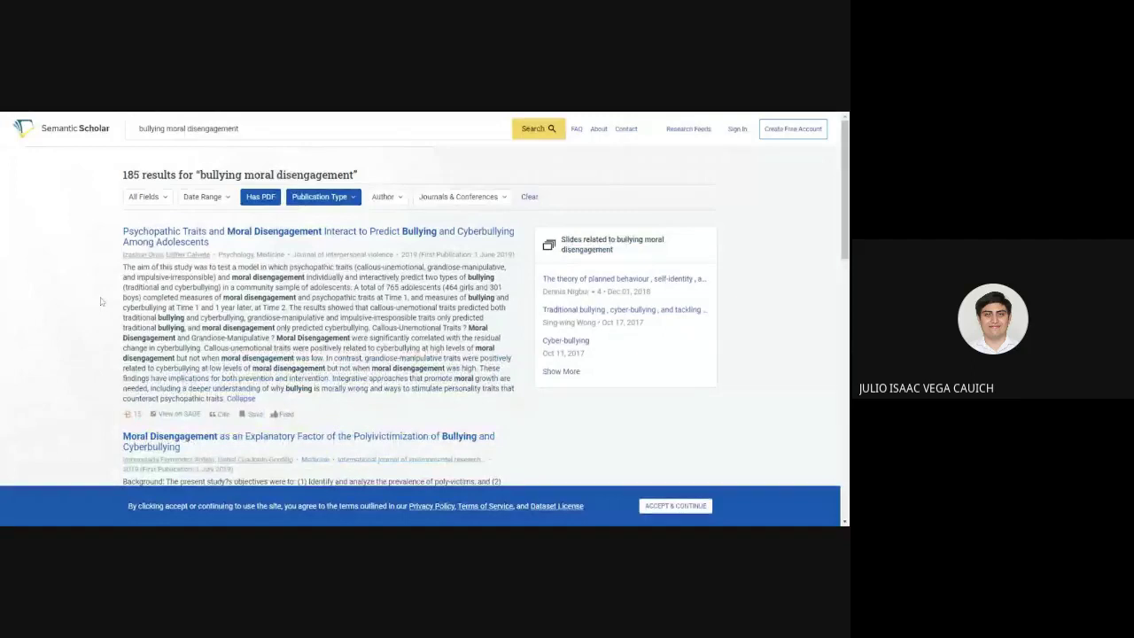
Check the first result's citation count and open its citation in BibTeX format
scroll(101, 301, "down", 1)
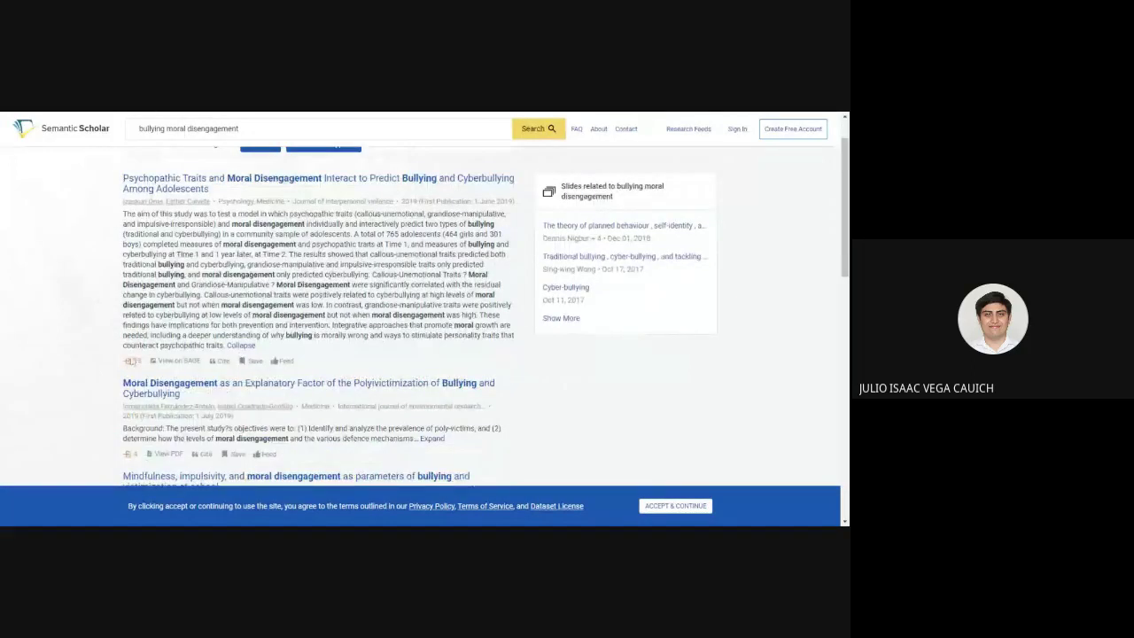
mouse_move(137, 364)
left_click(222, 361)
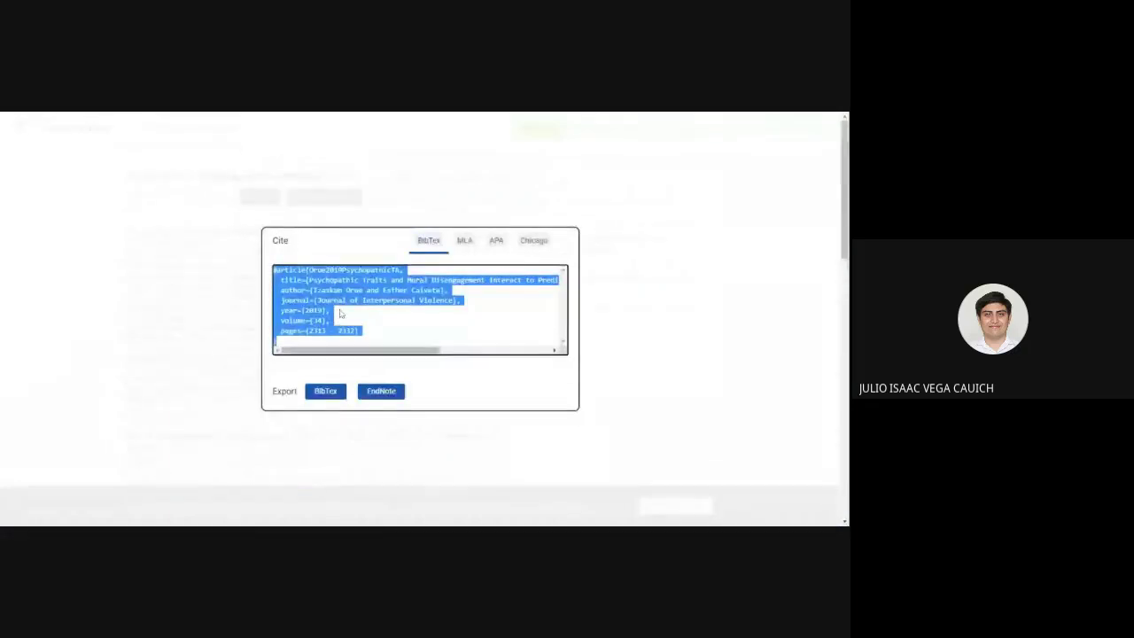
scroll(340, 314, "down", 1)
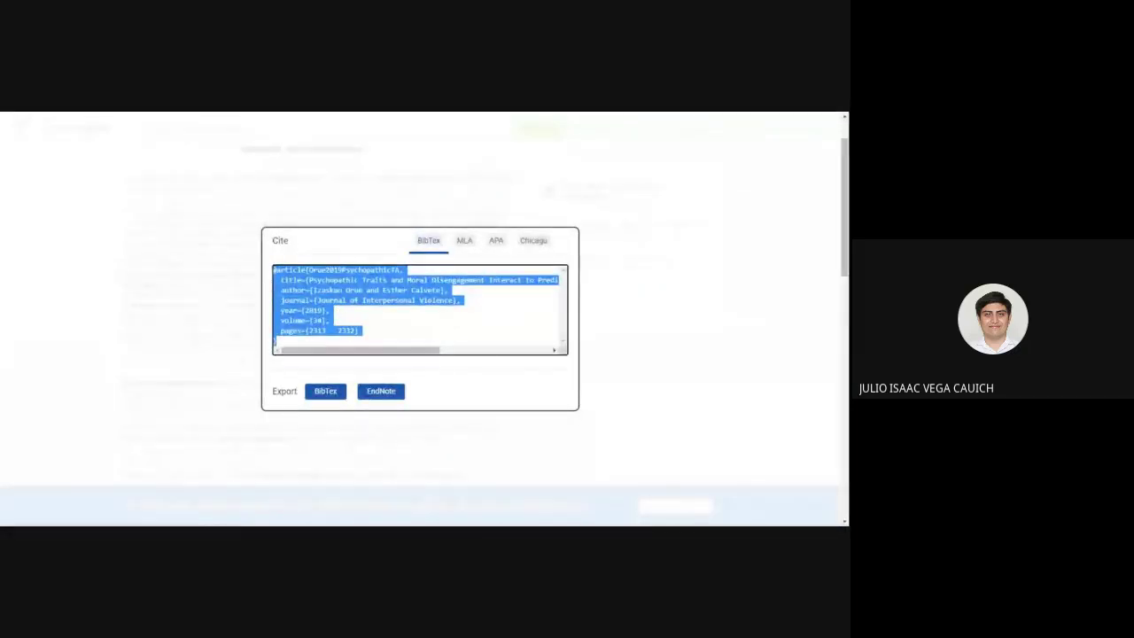